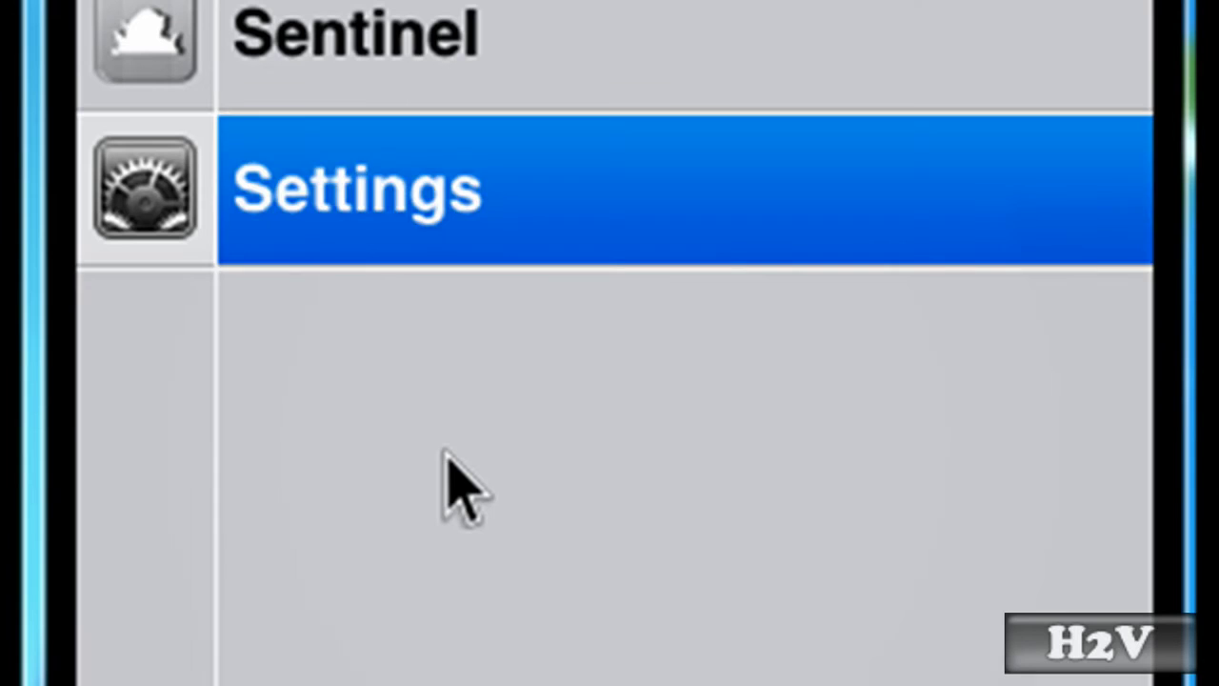
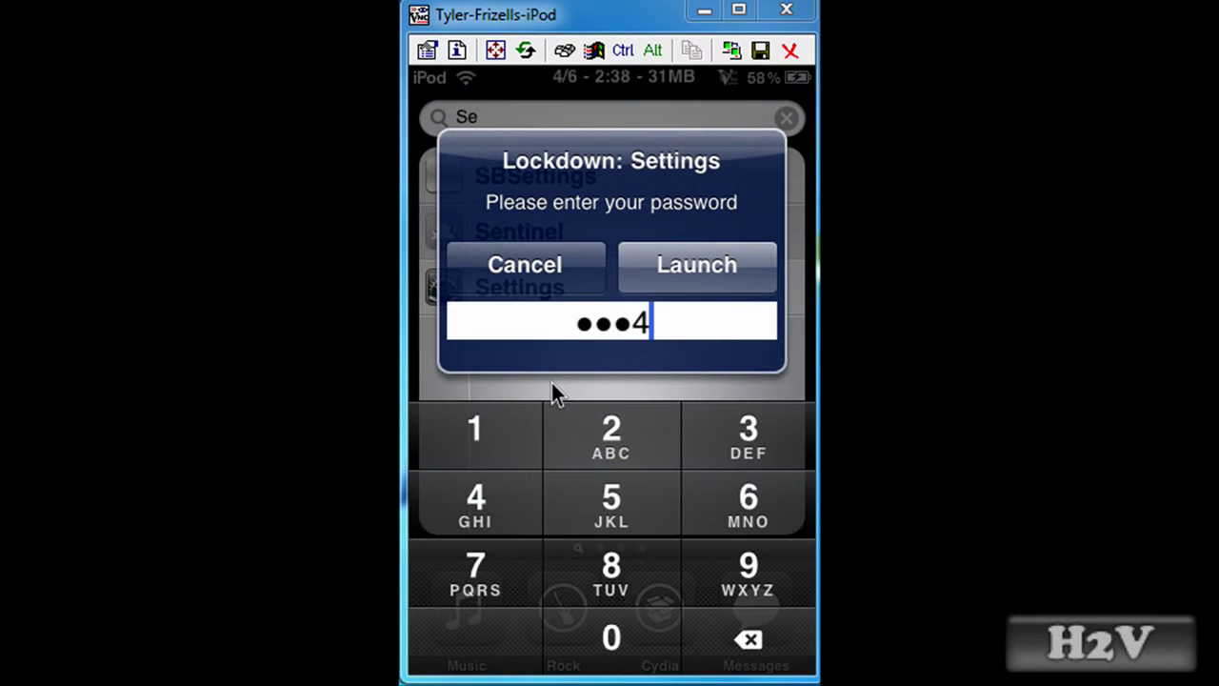
Step: Enter the Lockdown passcode so Settings launches to its main list
key("Return")
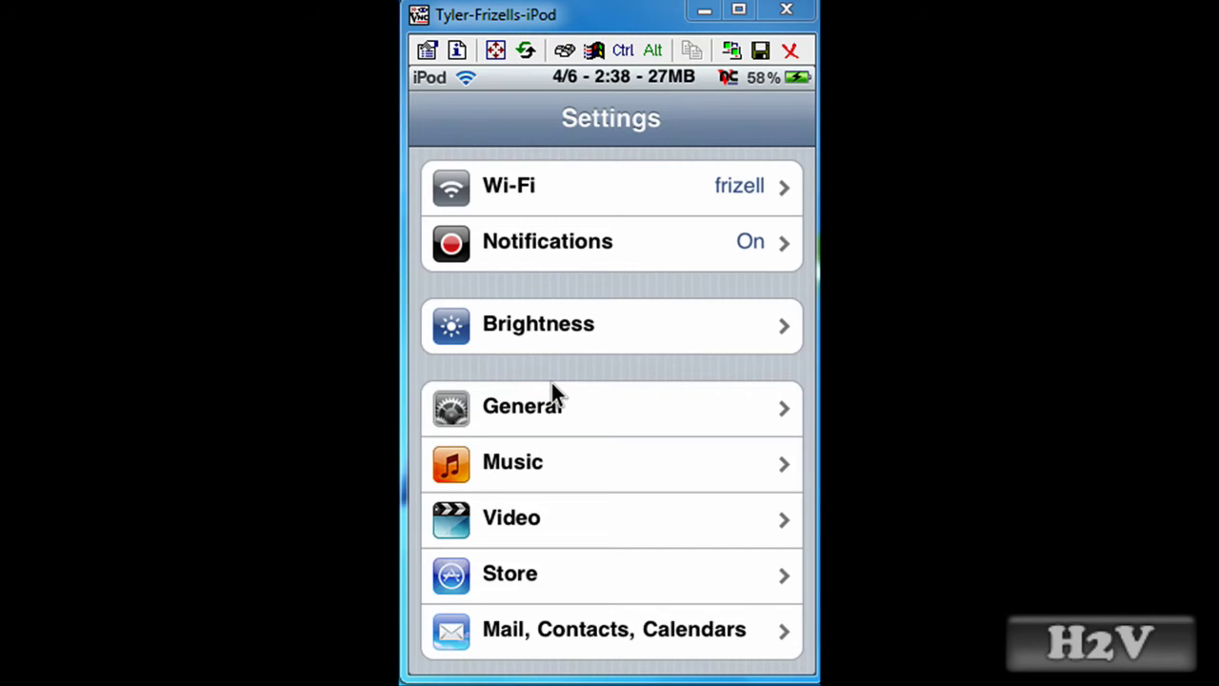
Step: Scroll down the Settings list and open the Store page
scroll(555, 395, "down", 3)
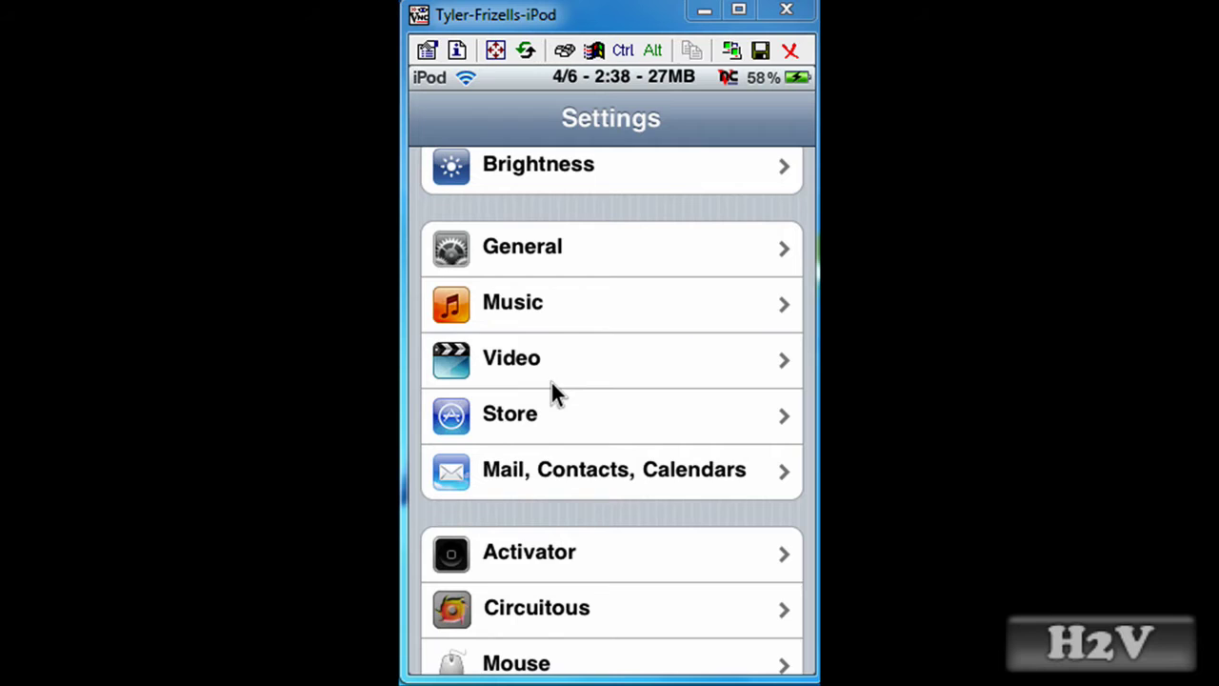
left_click(555, 395)
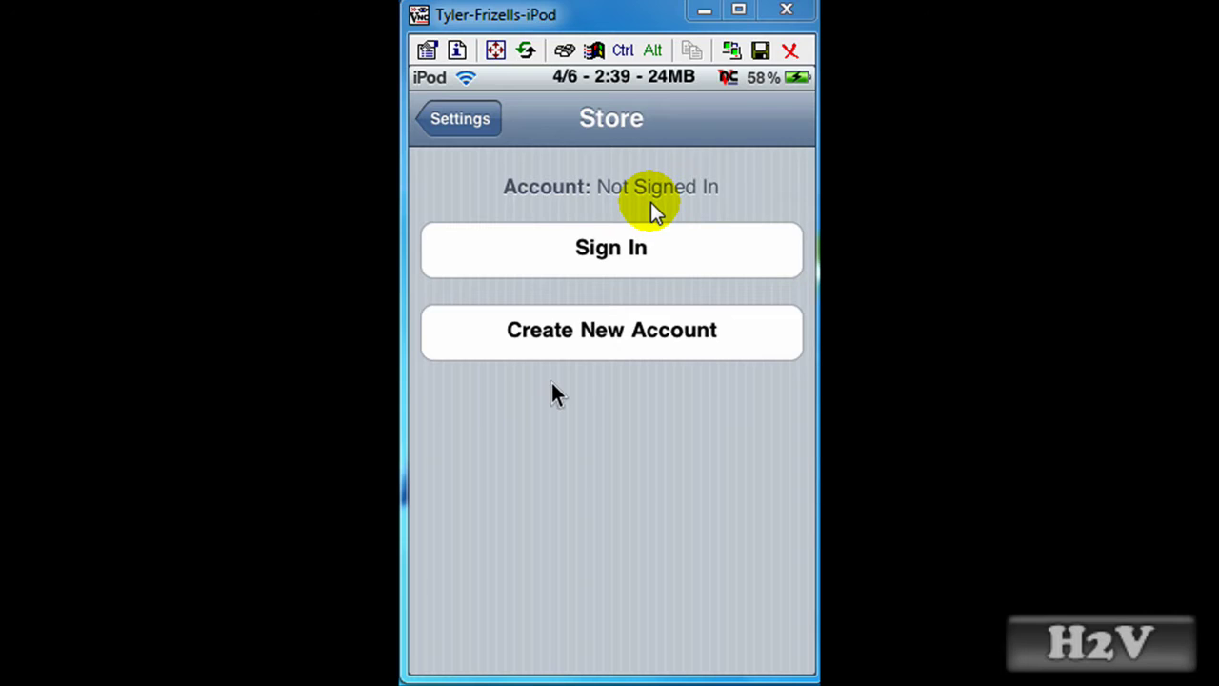
left_click(624, 246)
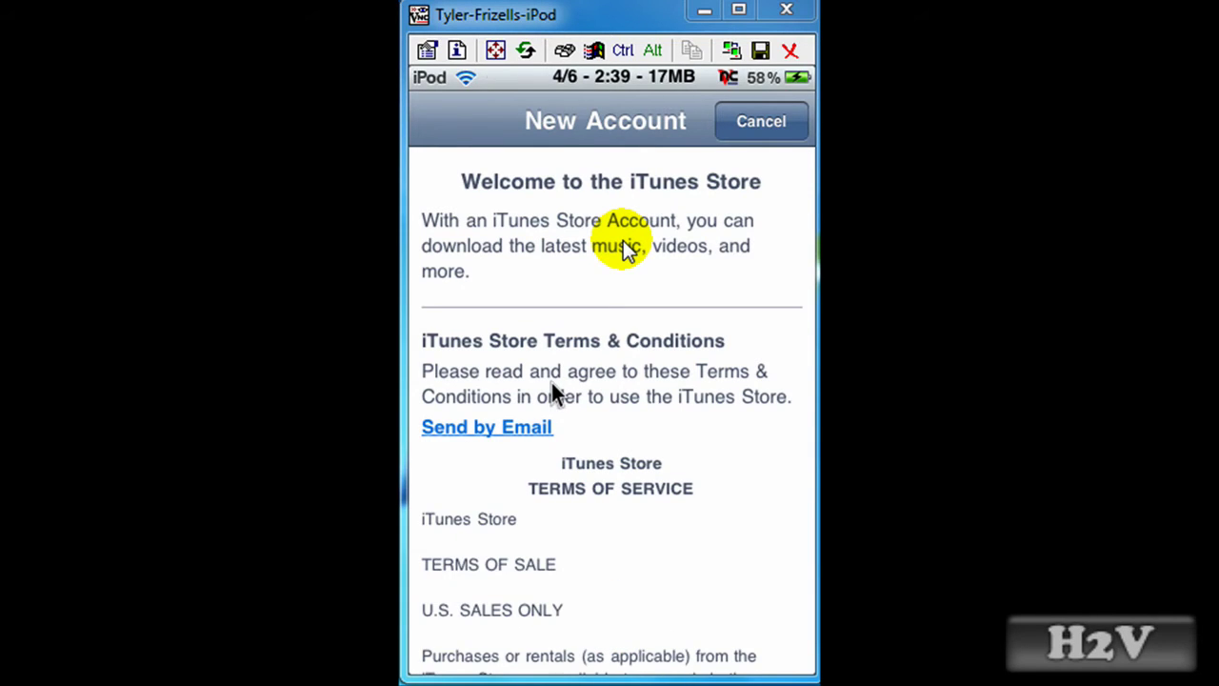
scroll(623, 246, "down", 20)
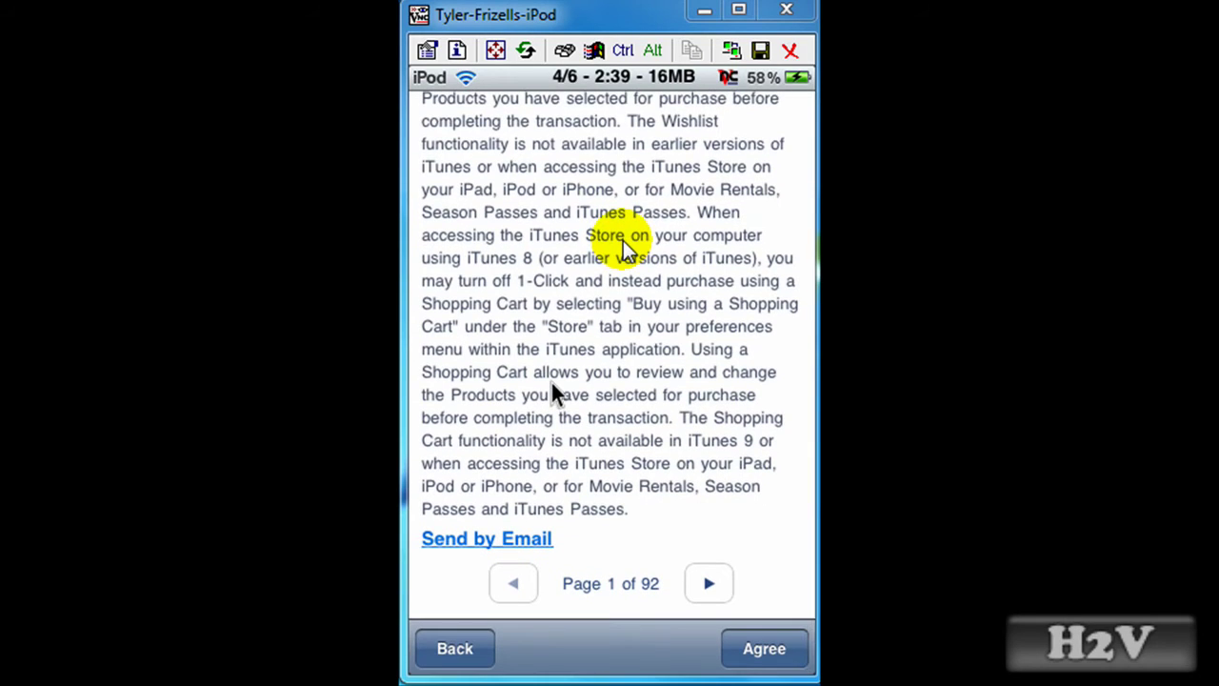
scroll(623, 246, "up", 20)
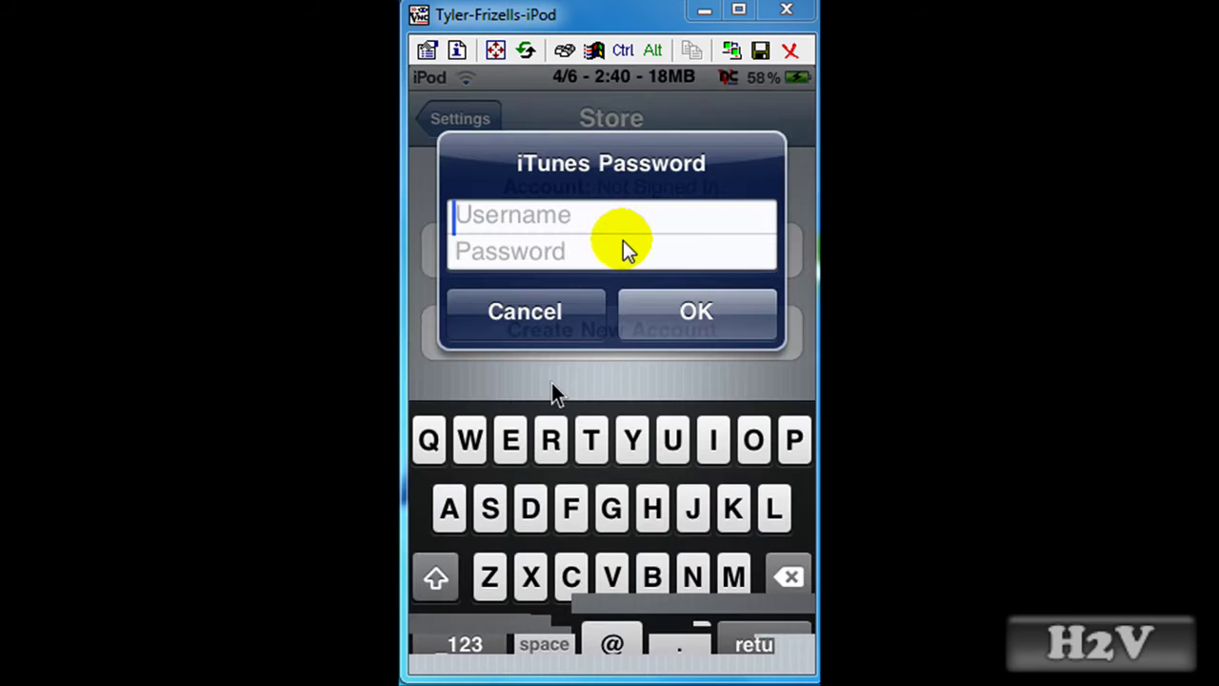
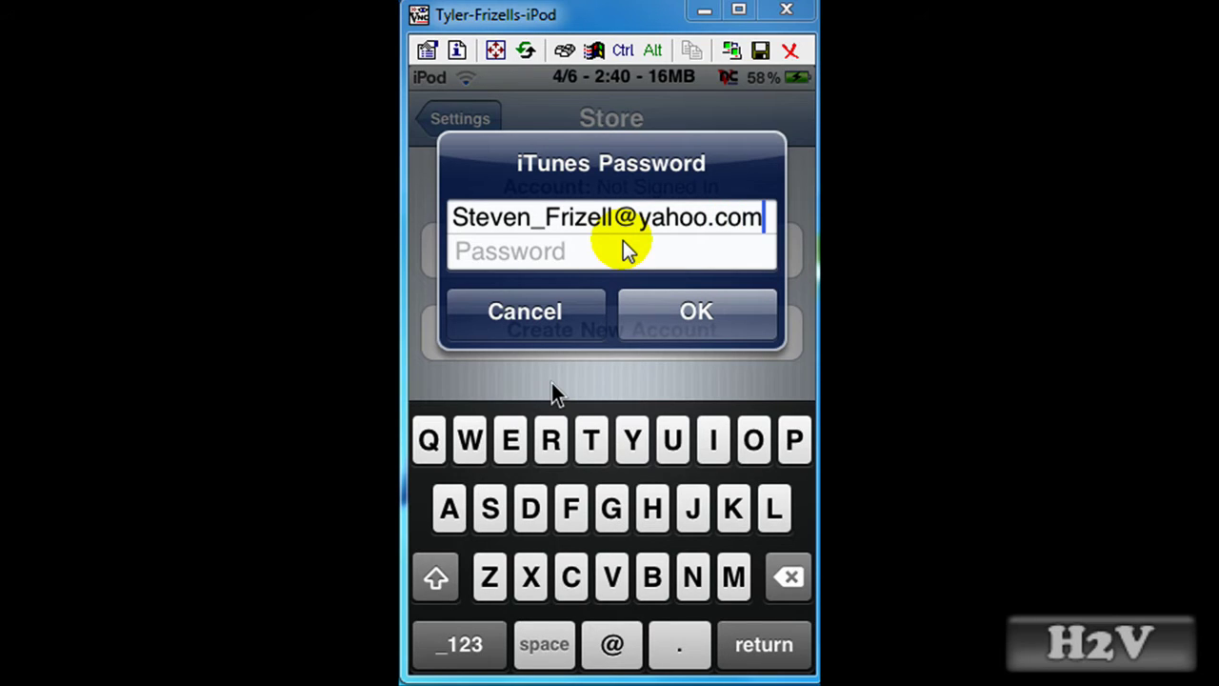
Step: Sign in to the iTunes Store with the Apple ID e-mail and account password
left_click(623, 249)
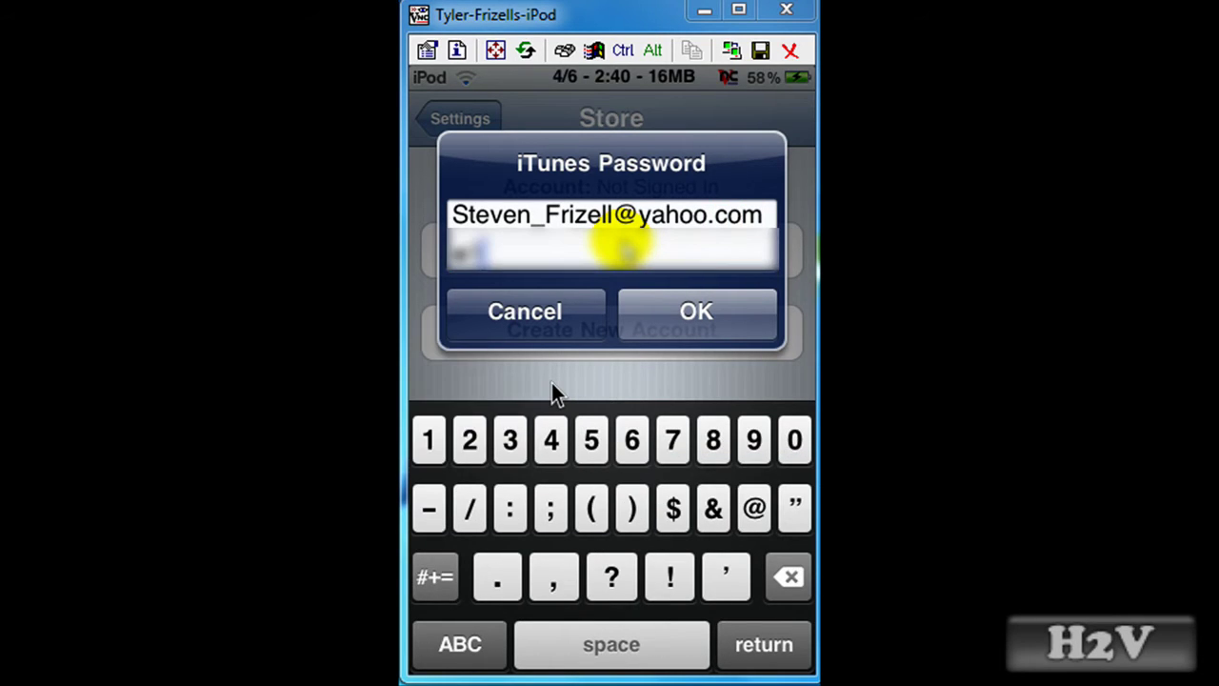
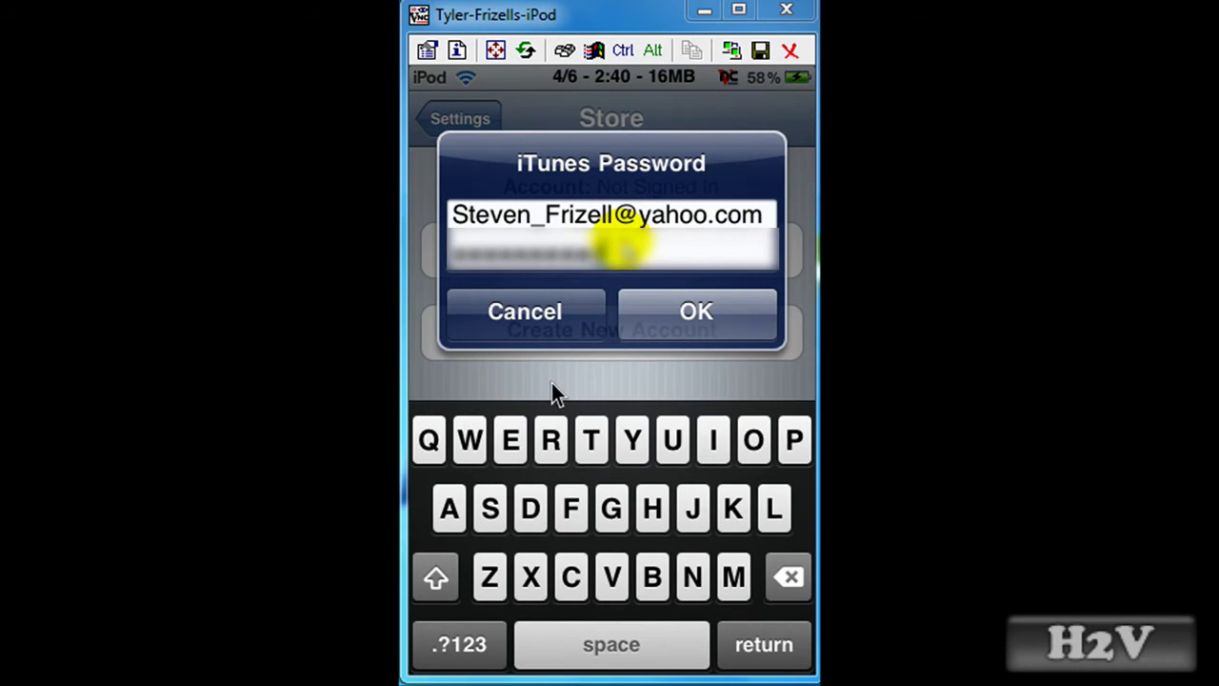
key("Return")
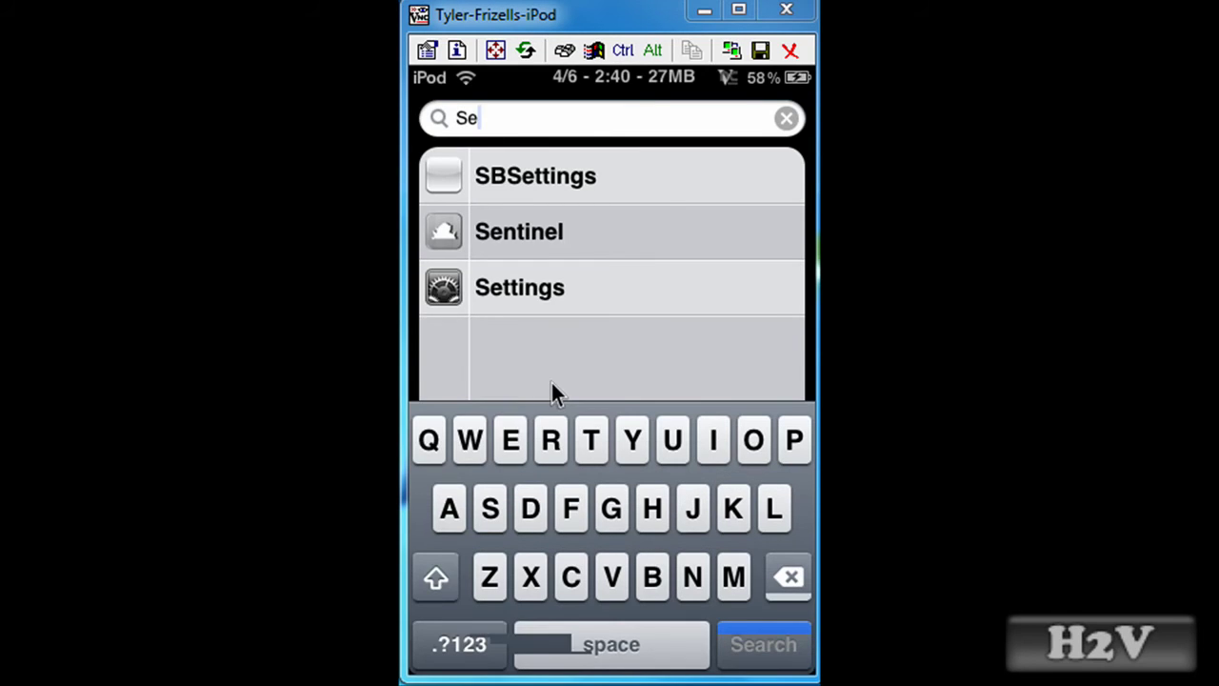
Step: Search 'App' in Spotlight, launch App Store, and unlock it with the Lockdown passcode
key("BackSpace")
key("BackSpace")
type("App")
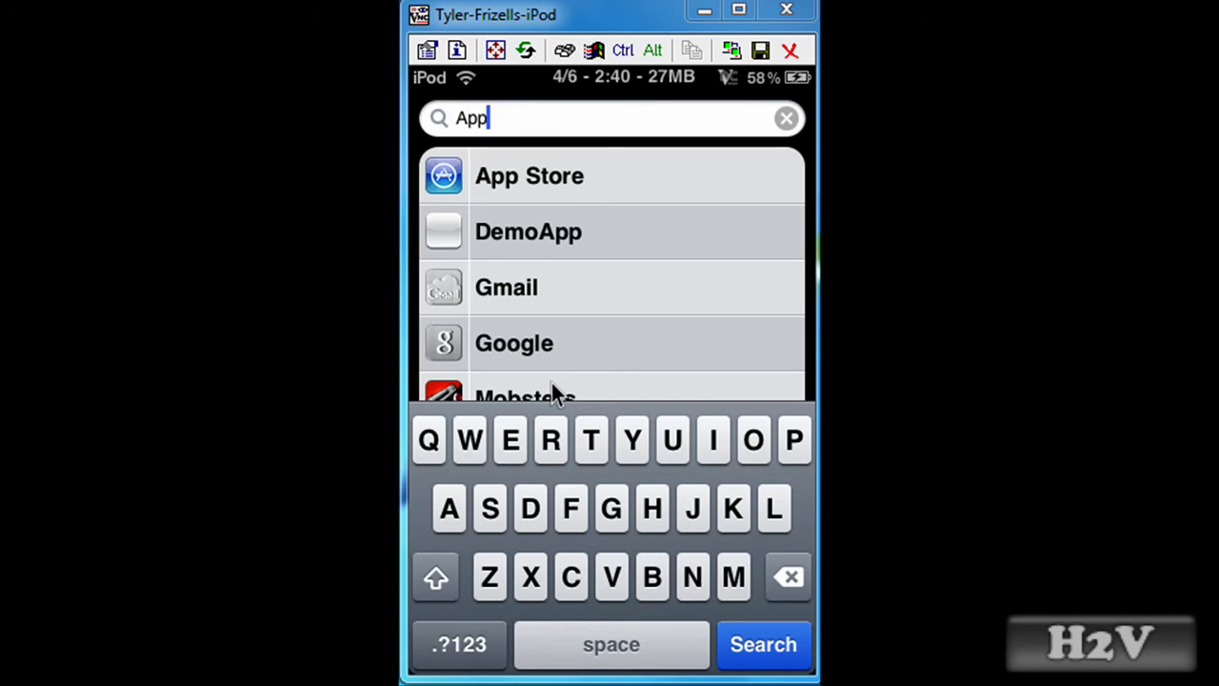
key("Return")
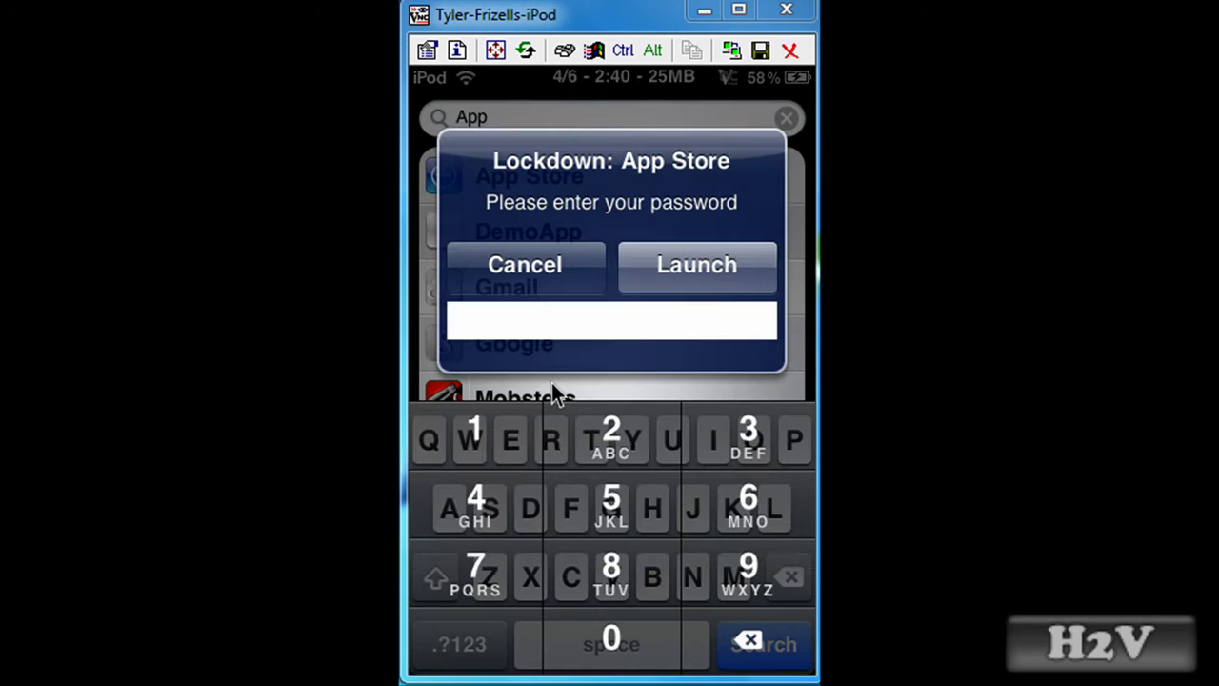
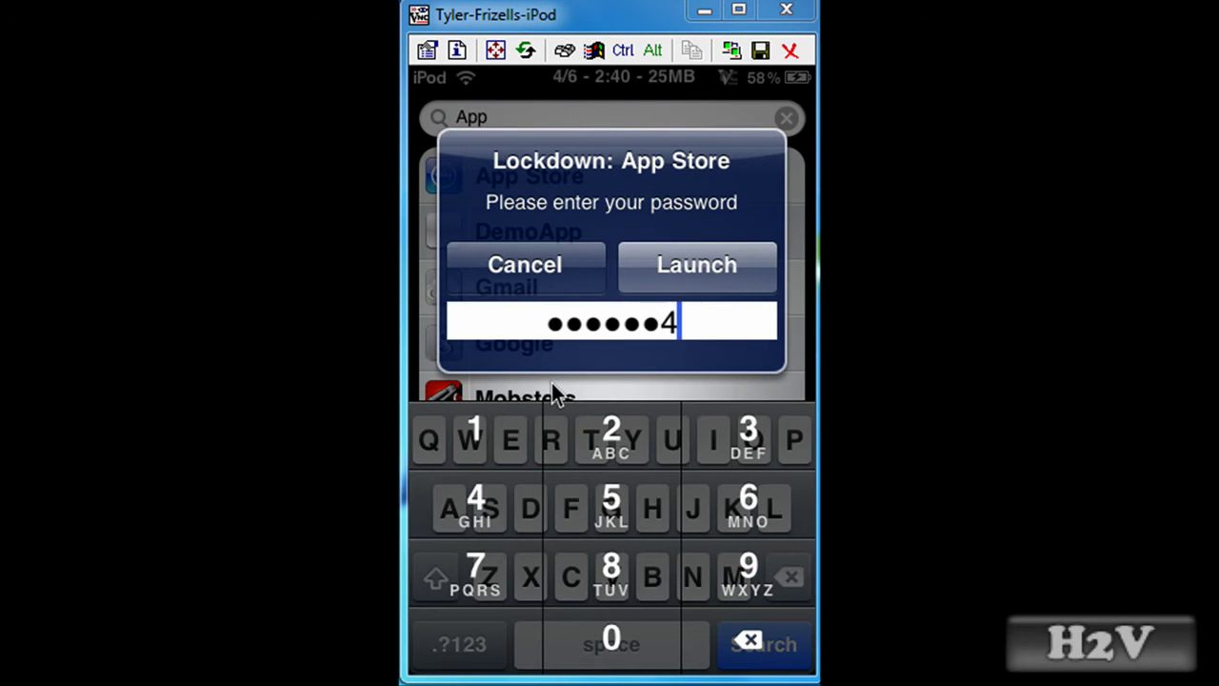
key("Return")
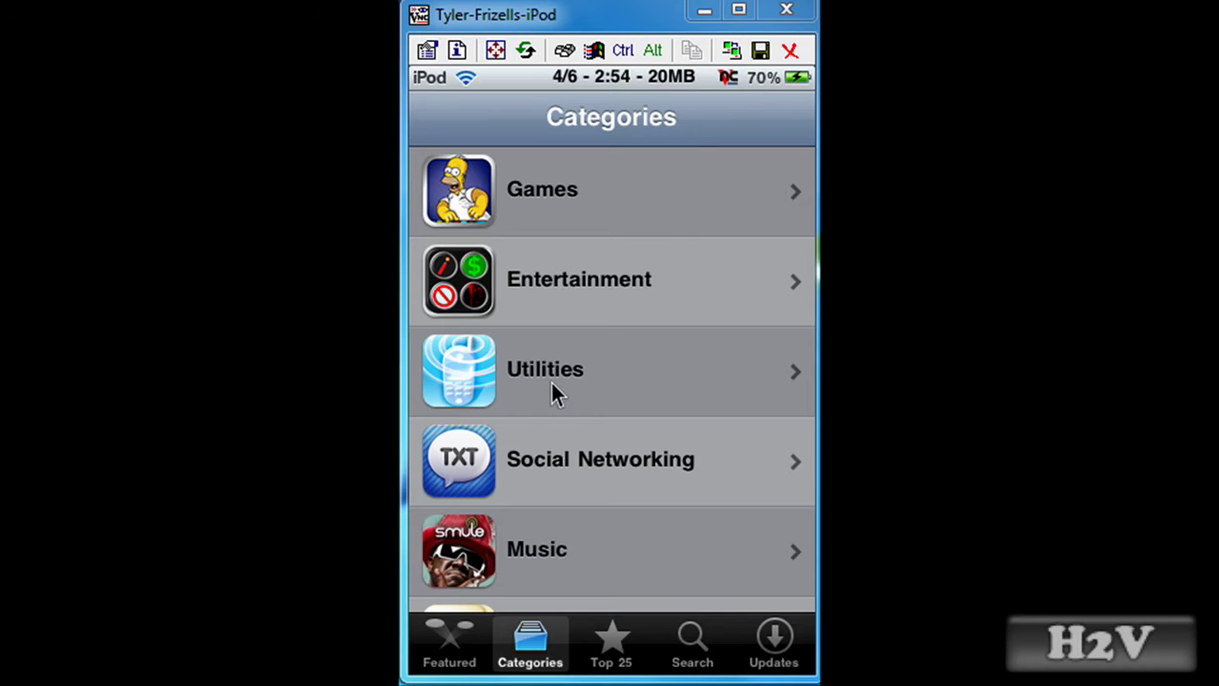
Step: Open Social Networking's Top Paid list and scroll down until Ping! appears
left_click(557, 394)
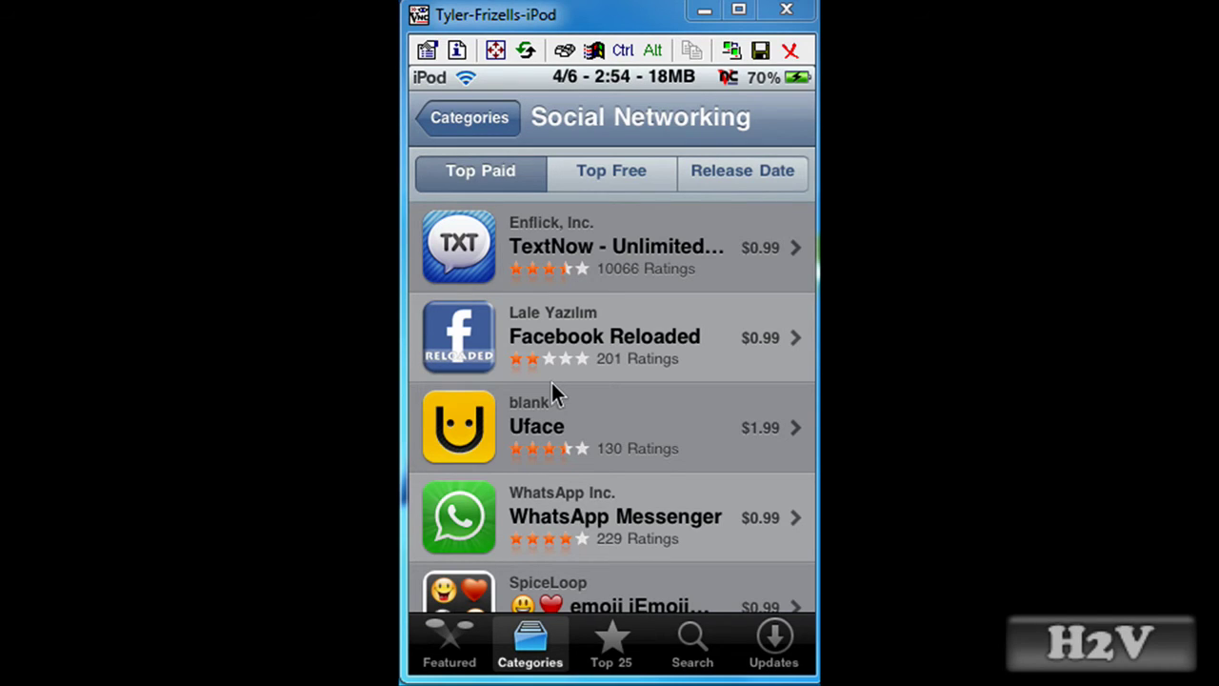
left_click(557, 395)
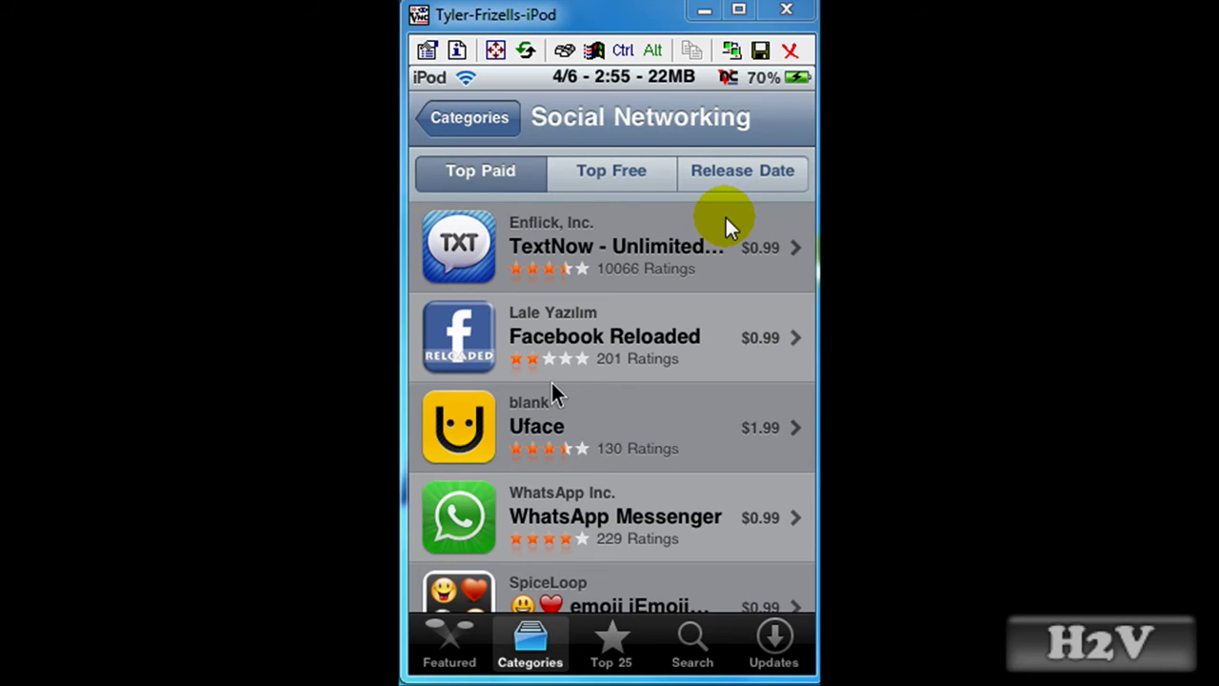
scroll(726, 226, "down", 2)
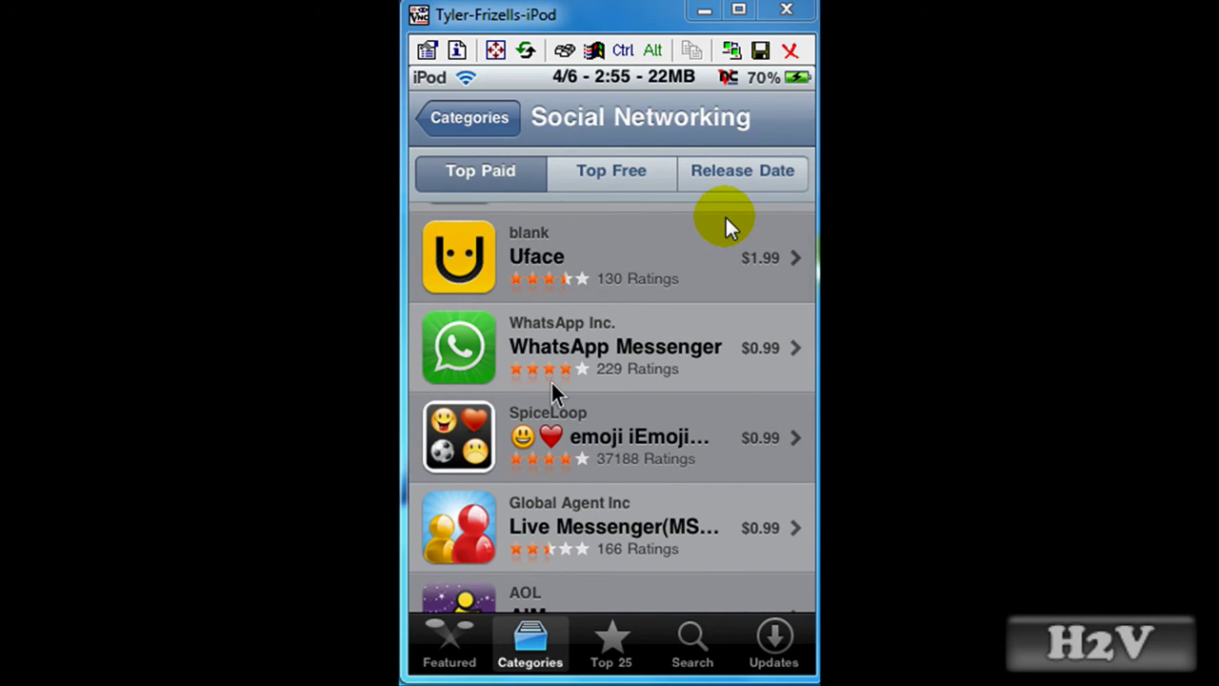
scroll(725, 226, "down", 2)
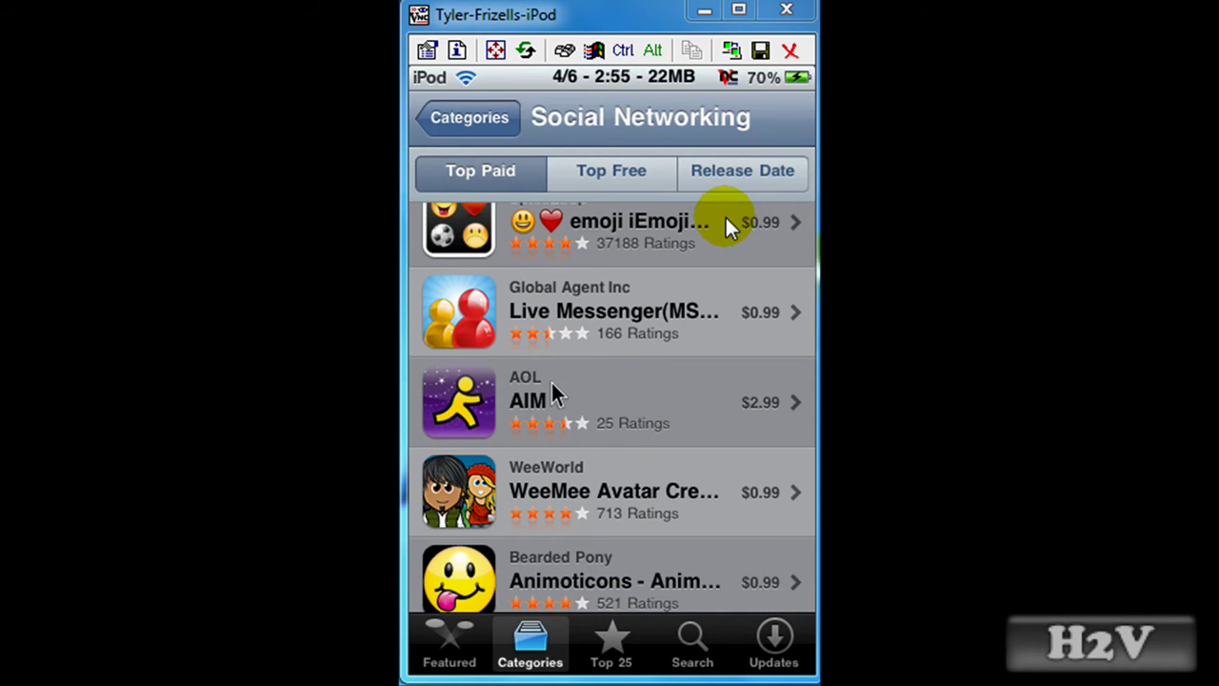
scroll(726, 227, "down", 2)
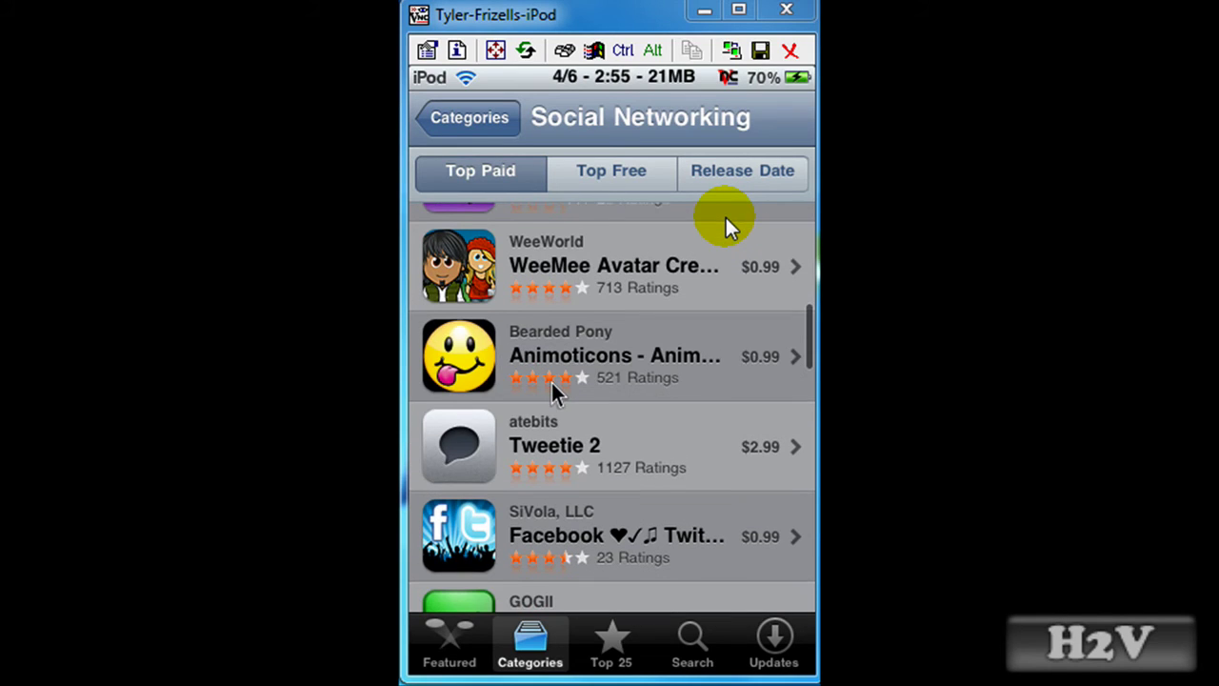
scroll(726, 227, "down", 2)
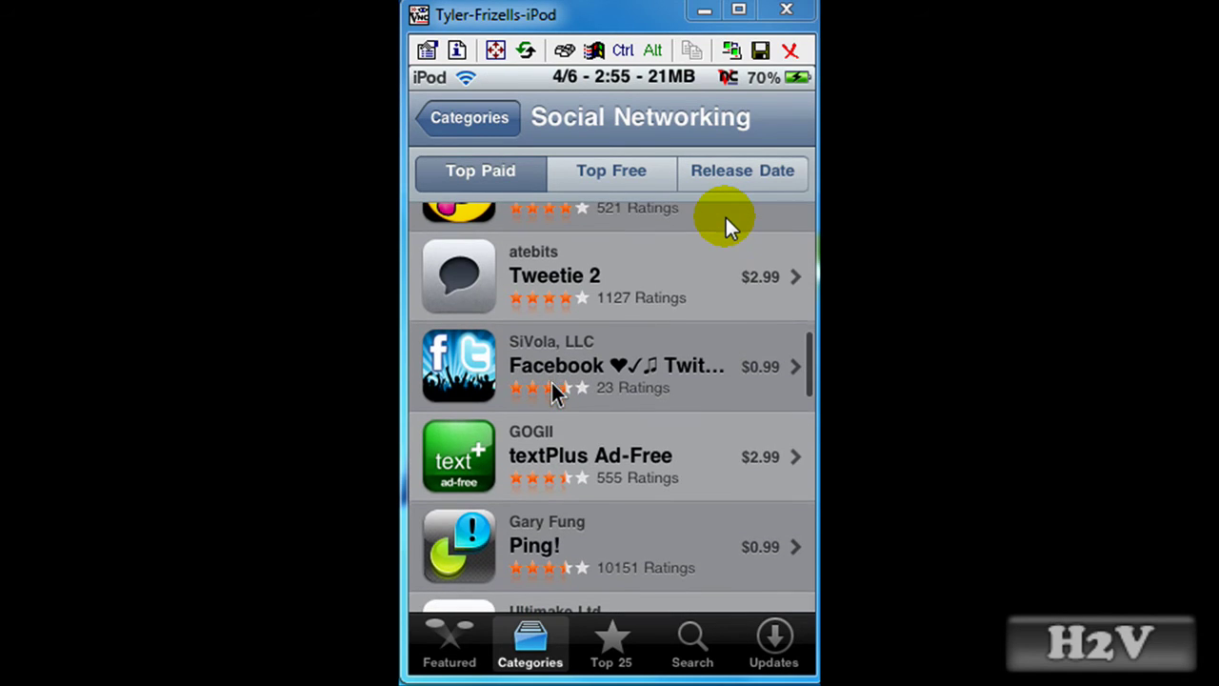
scroll(726, 227, "down", 3)
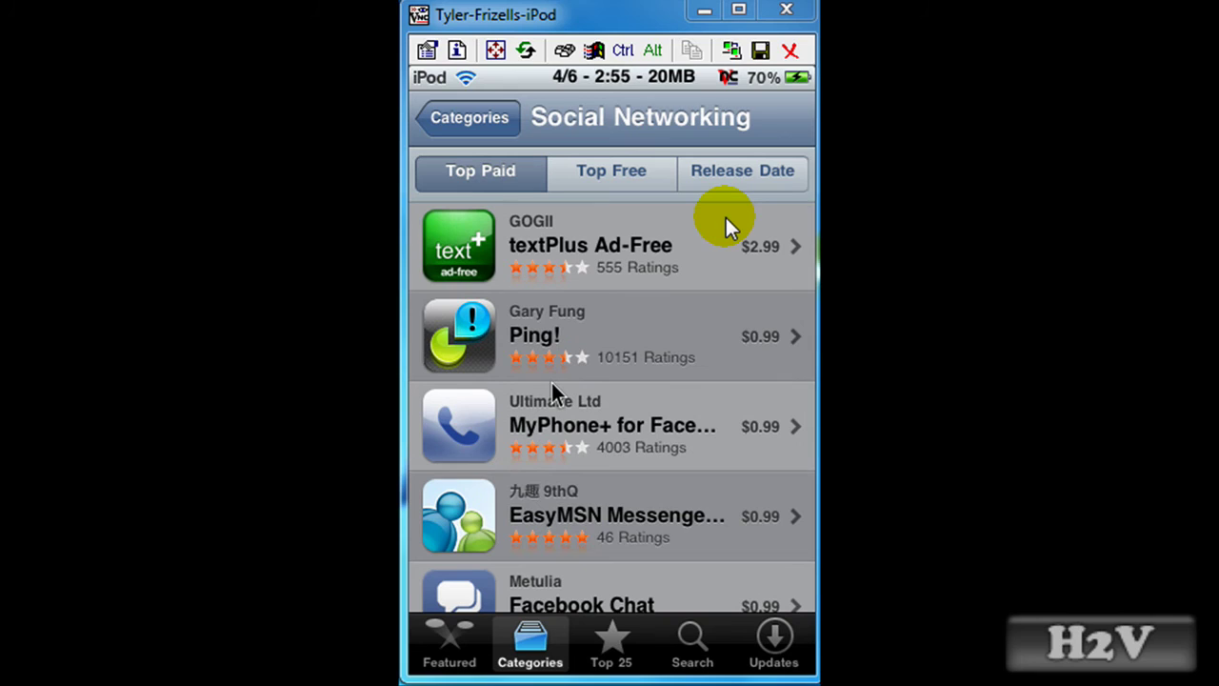
Step: Review Ping!'s info page and description, then buy it for $0.99 with Buy Now
left_click(726, 227)
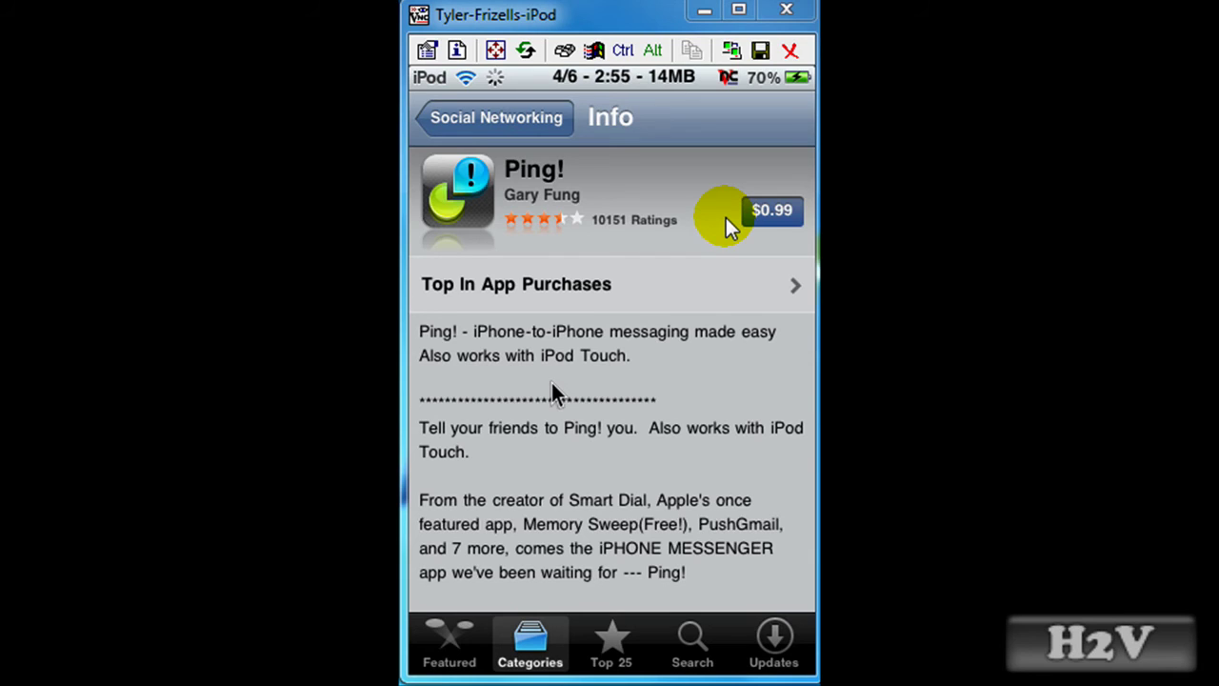
scroll(726, 227, "down", 2)
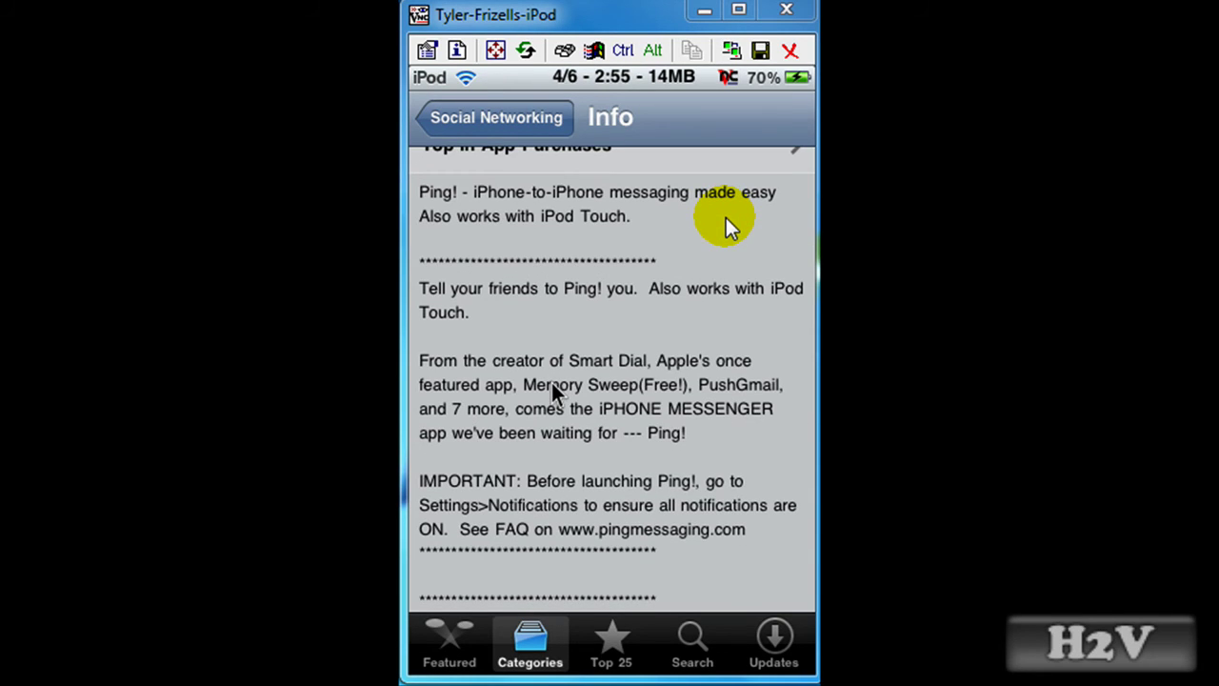
scroll(726, 226, "down", 3)
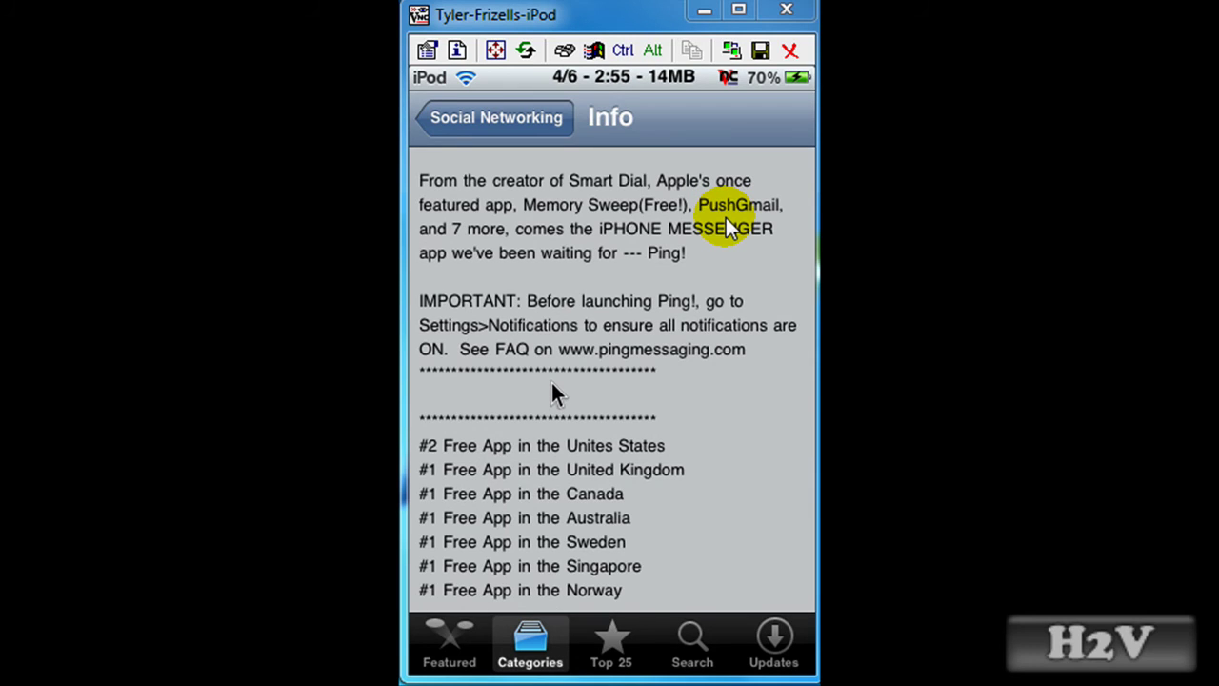
key("Escape")
left_click(726, 227)
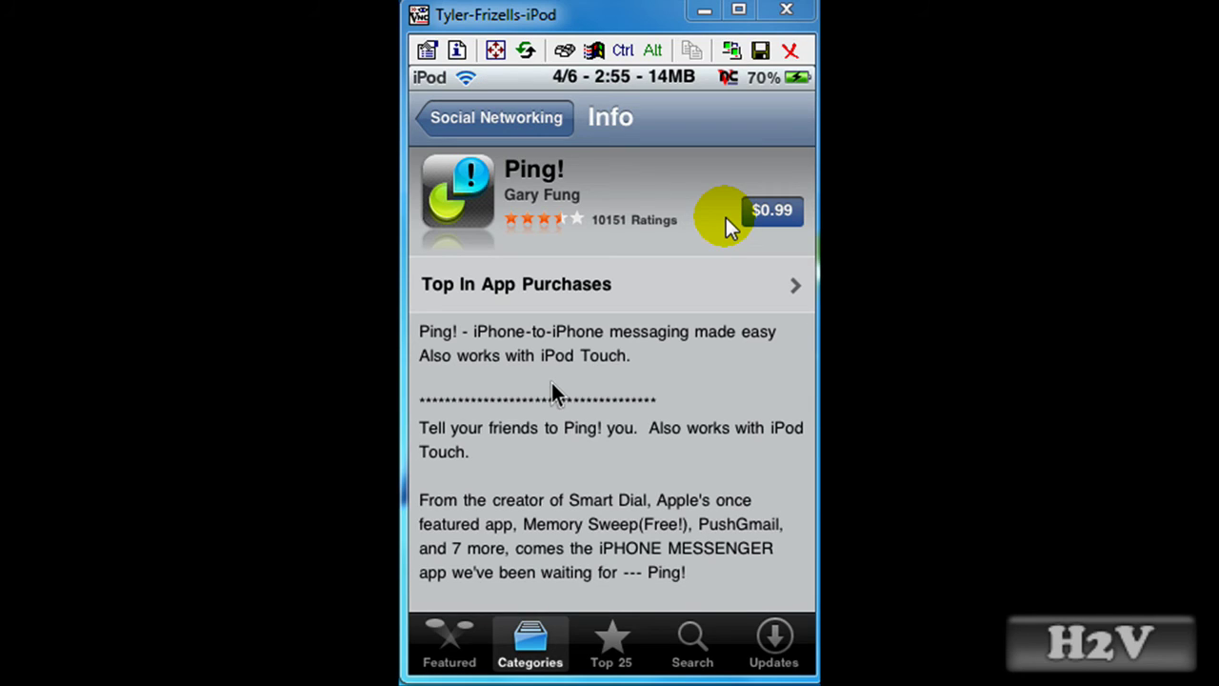
left_click(729, 224)
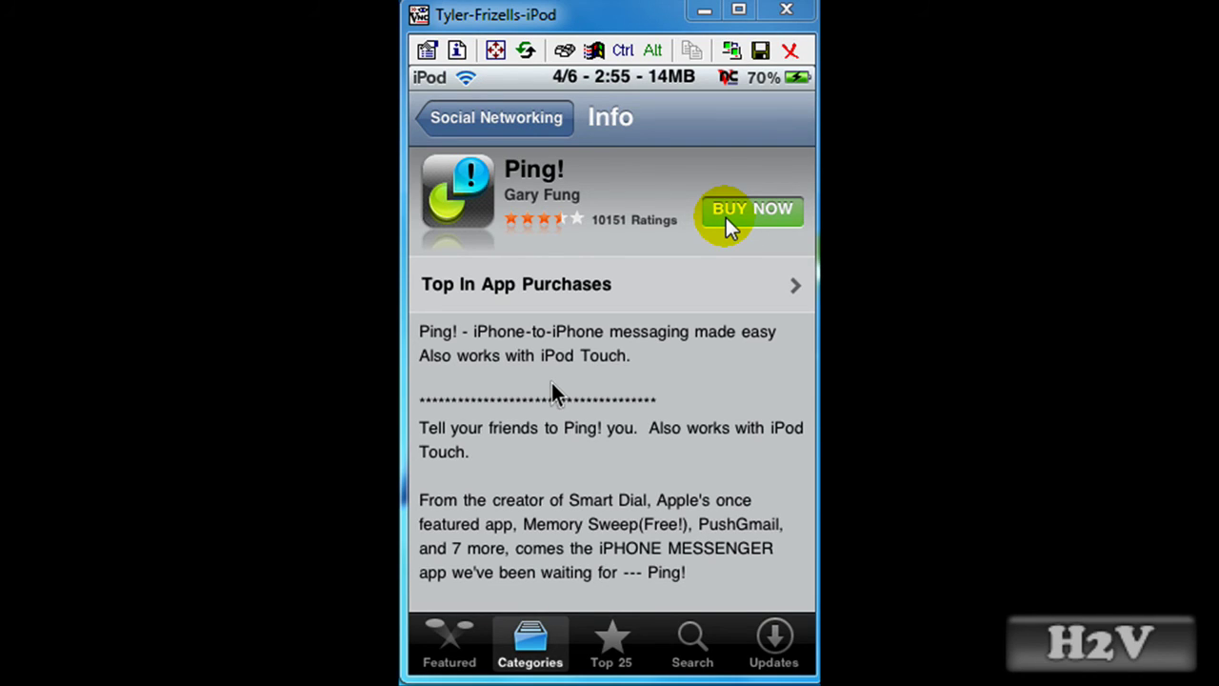
left_click(729, 219)
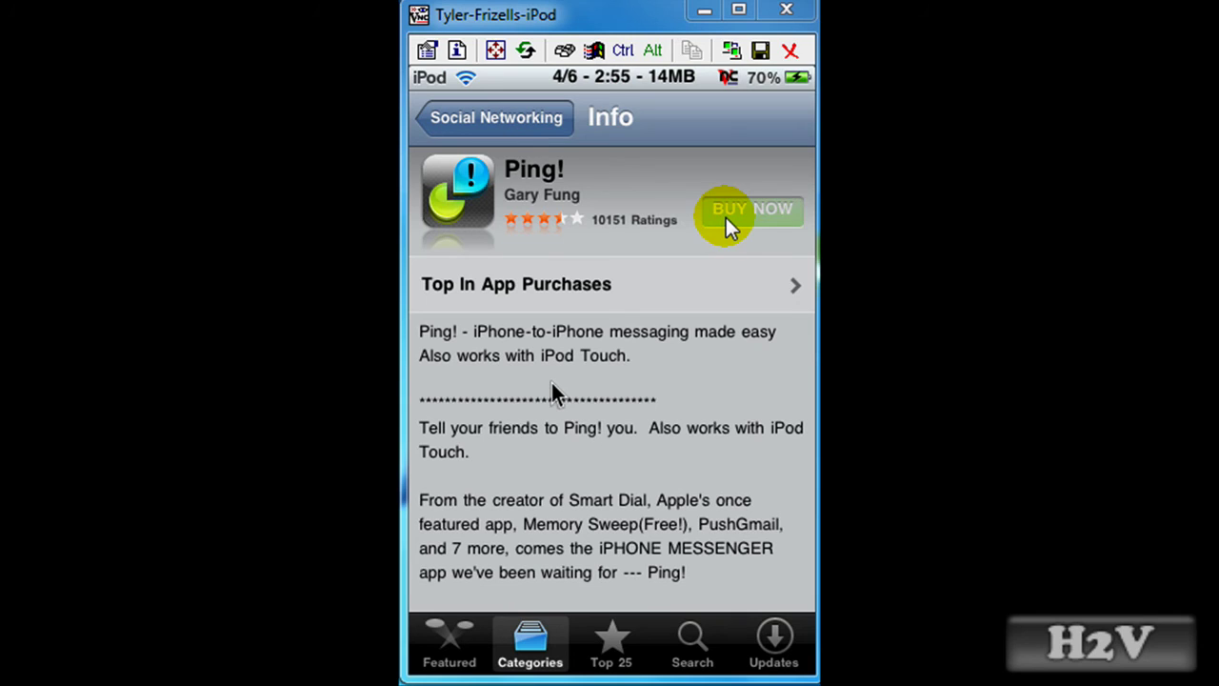